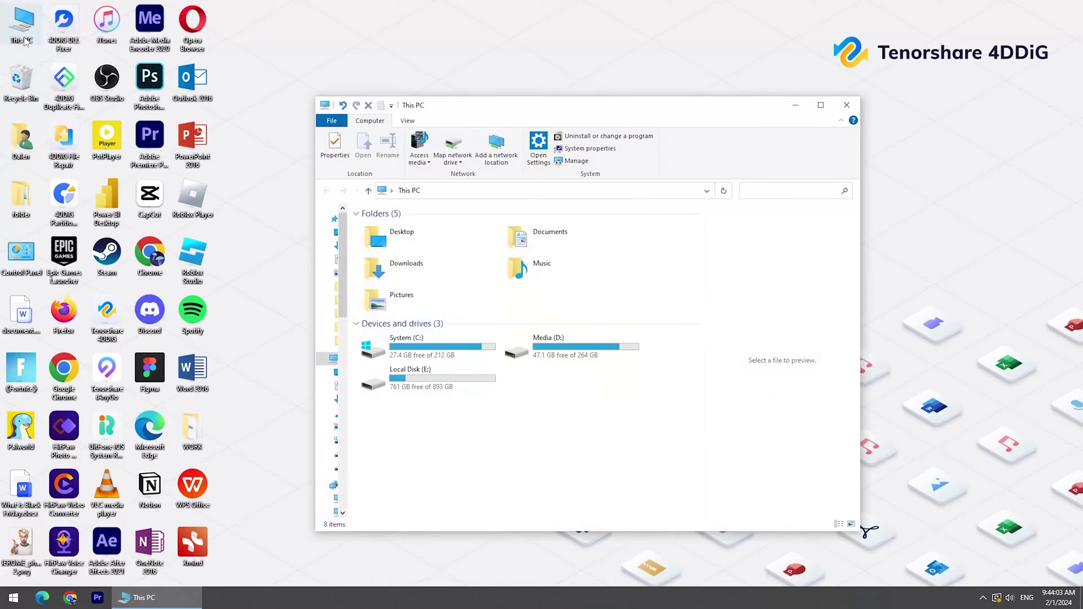
# Refresh the This PC drive list, then select and deselect the three drives
pyautogui.rightClick(647, 386)
pyautogui.click(680, 429)
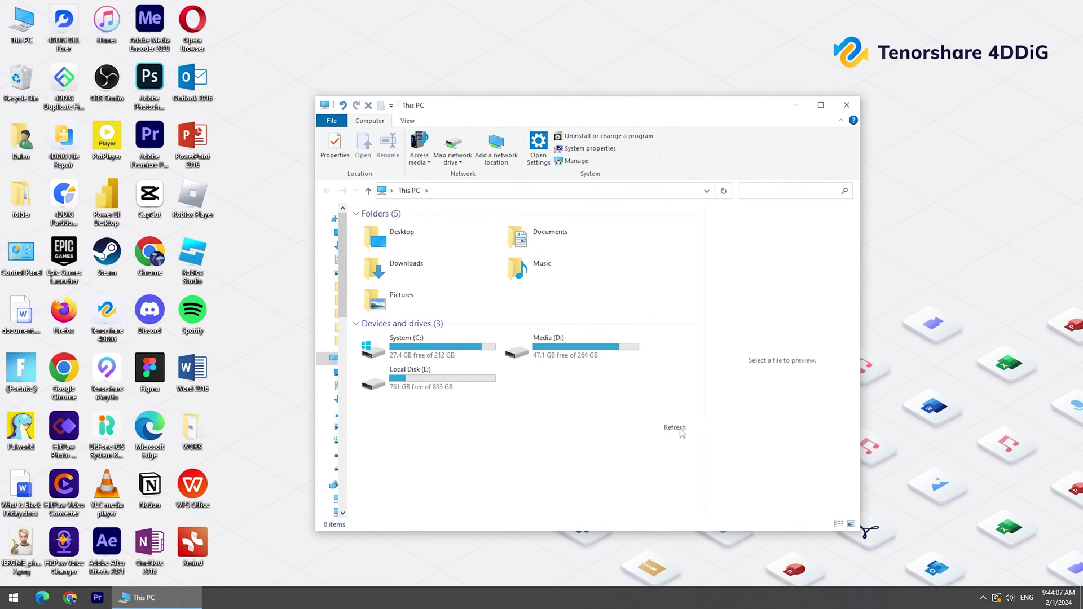
pyautogui.moveTo(649, 406); pyautogui.dragTo(359, 334)
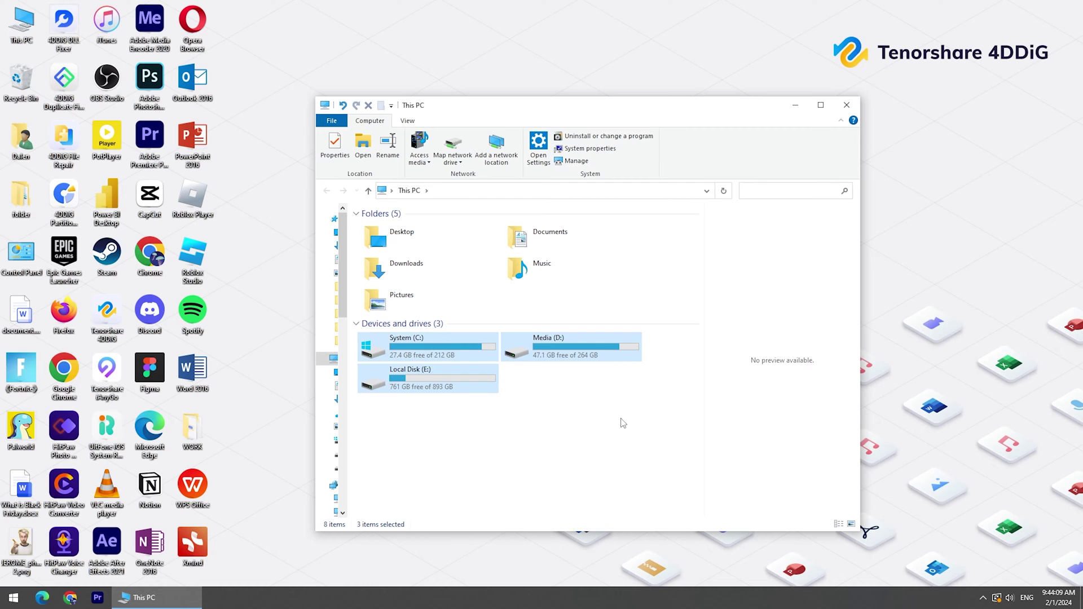
pyautogui.moveTo(633, 403); pyautogui.dragTo(551, 392)
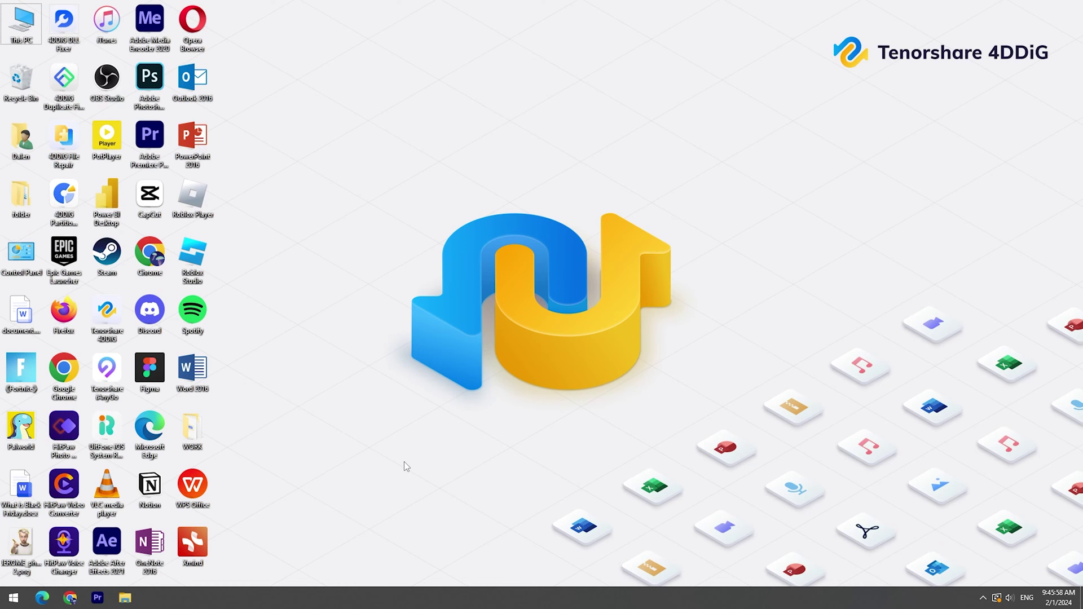
# Open Disk Management from the Win+X menu and scroll down to Disk 2
pyautogui.rightClick(13, 598)
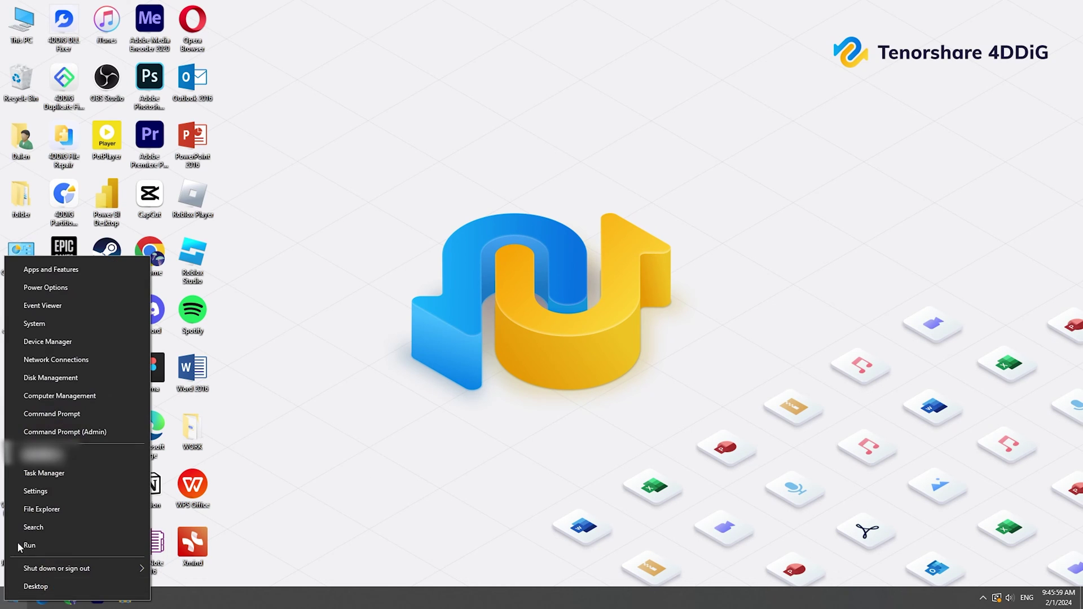
pyautogui.click(50, 378)
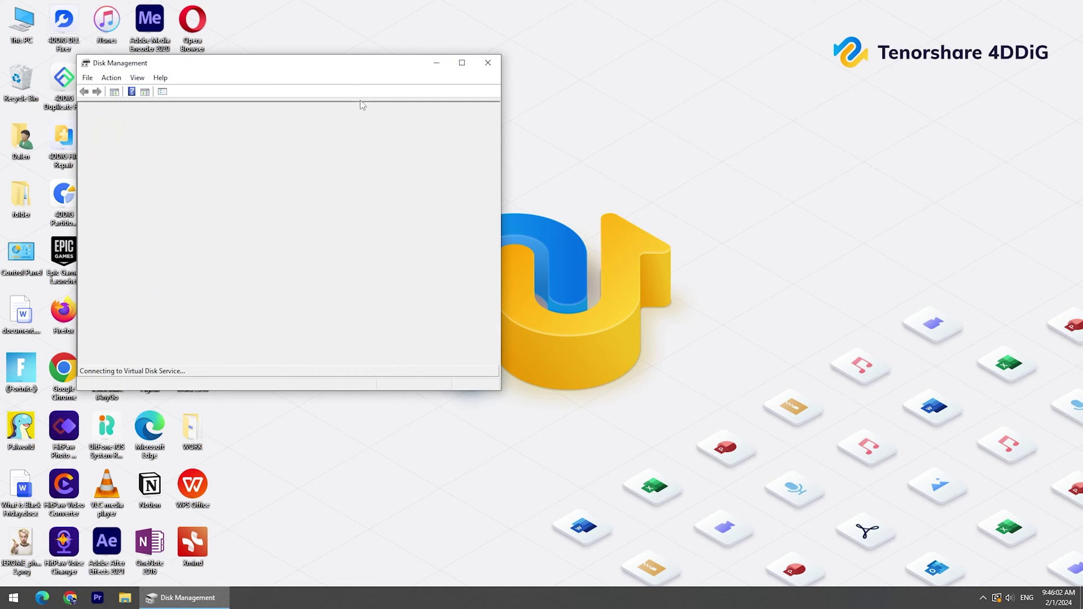
pyautogui.moveTo(337, 74); pyautogui.dragTo(594, 136)
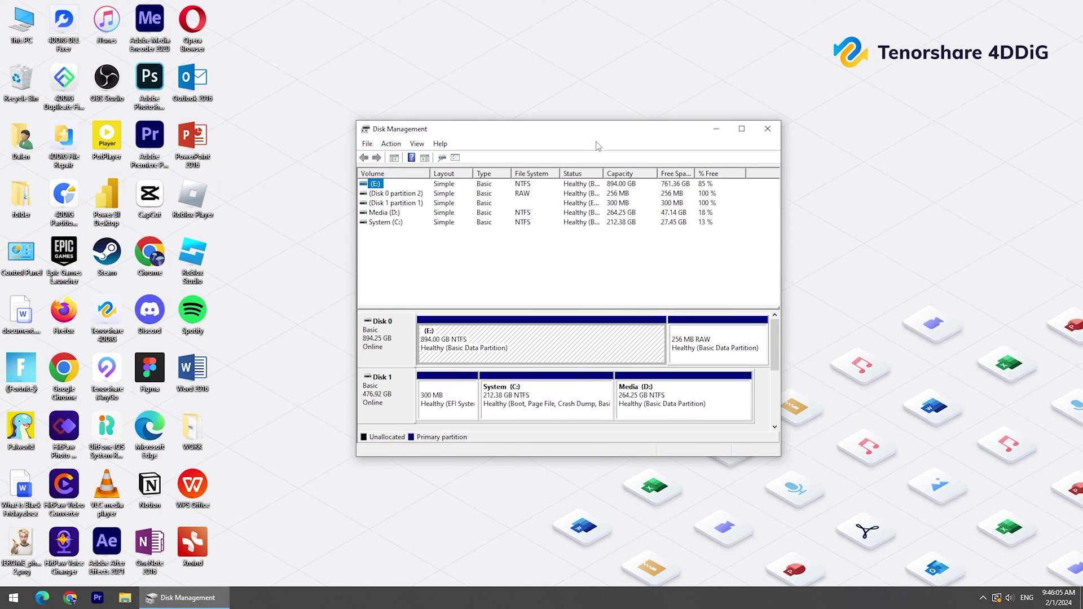
pyautogui.moveTo(776, 360); pyautogui.dragTo(776, 416)
# Make Disk 2's unallocated space a full 119273 MB NTFS New Volume, then check This PC
pyautogui.rightClick(484, 347)
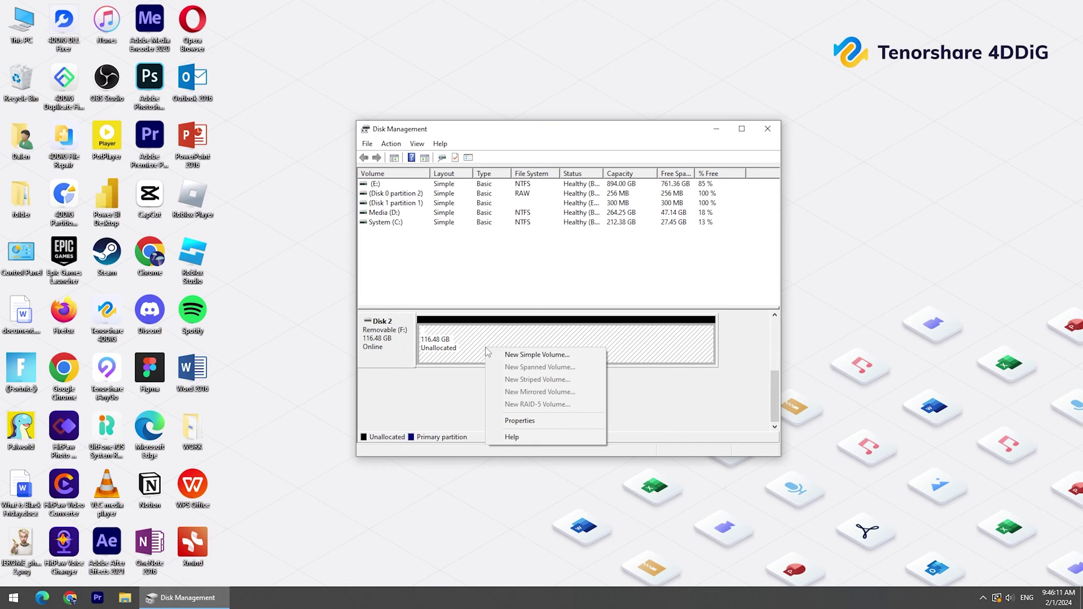
pyautogui.click(546, 356)
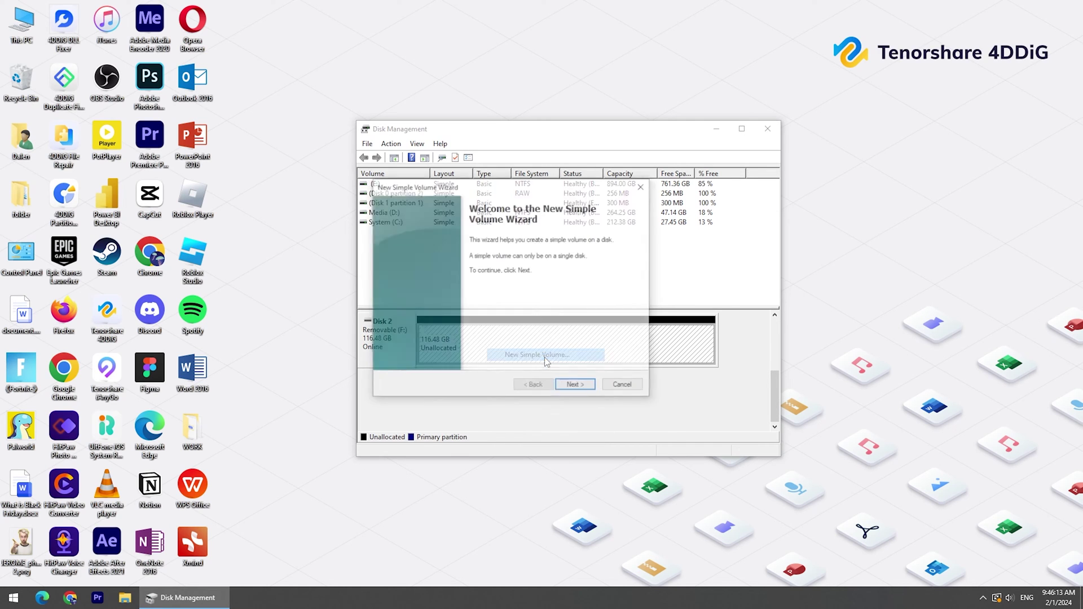
pyautogui.click(581, 388)
pyautogui.click(582, 389)
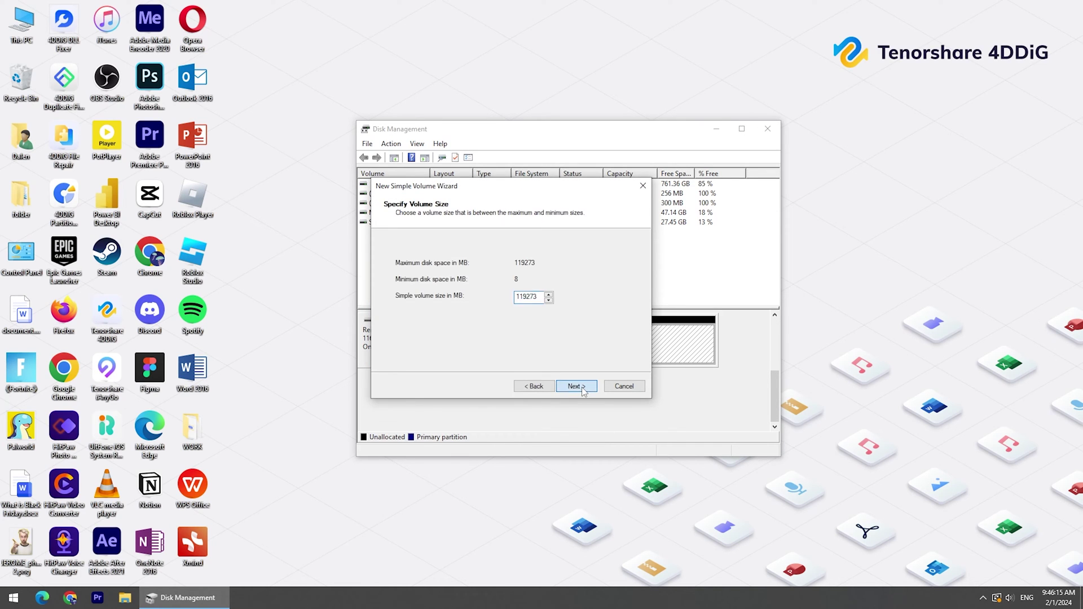
pyautogui.click(583, 389)
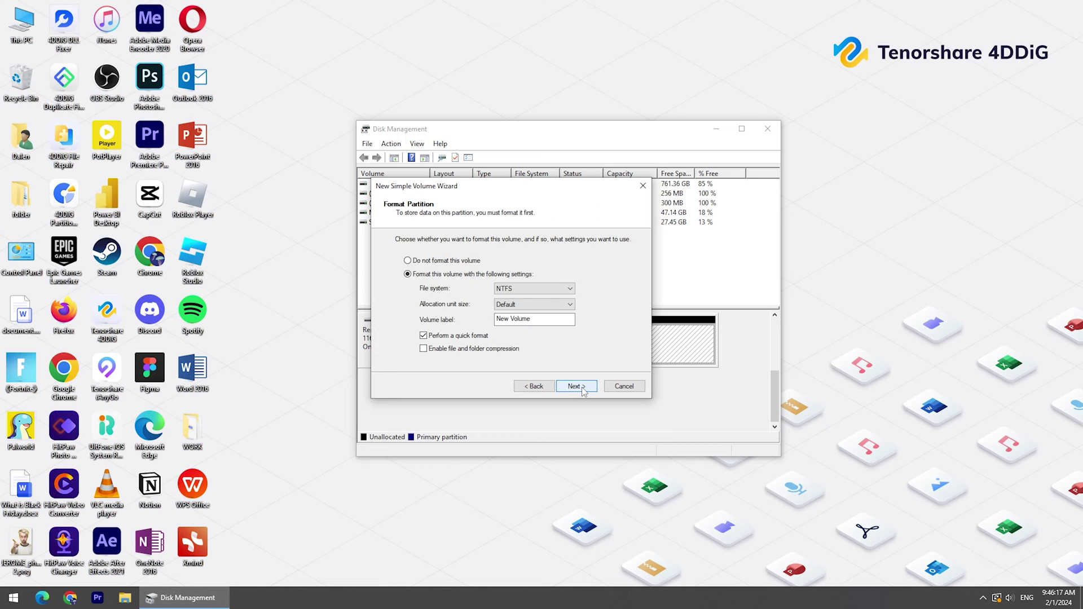
pyautogui.click(582, 389)
pyautogui.click(576, 387)
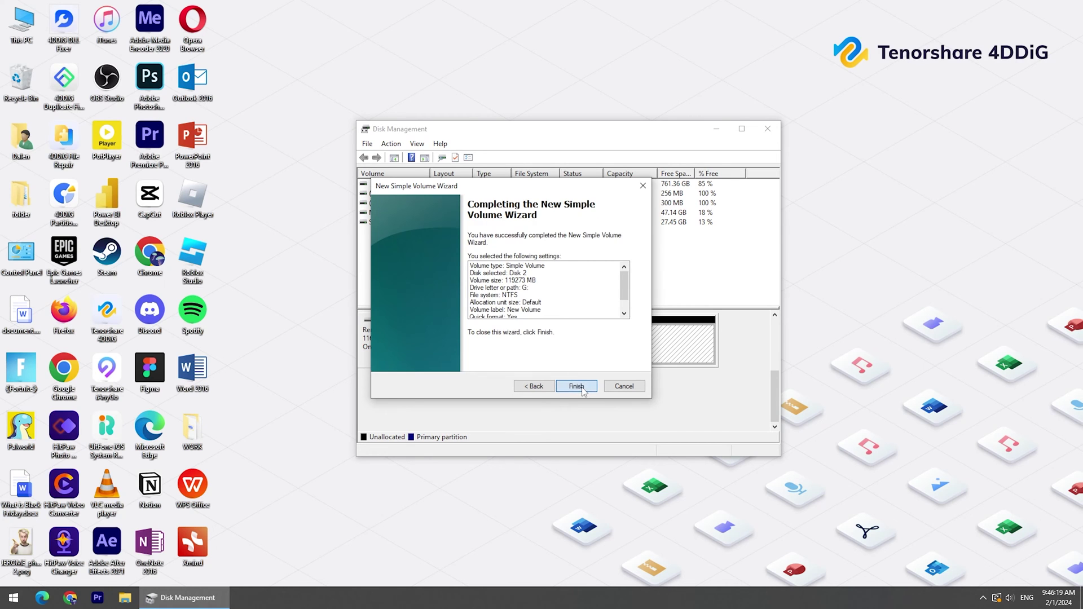
pyautogui.doubleClick(22, 22)
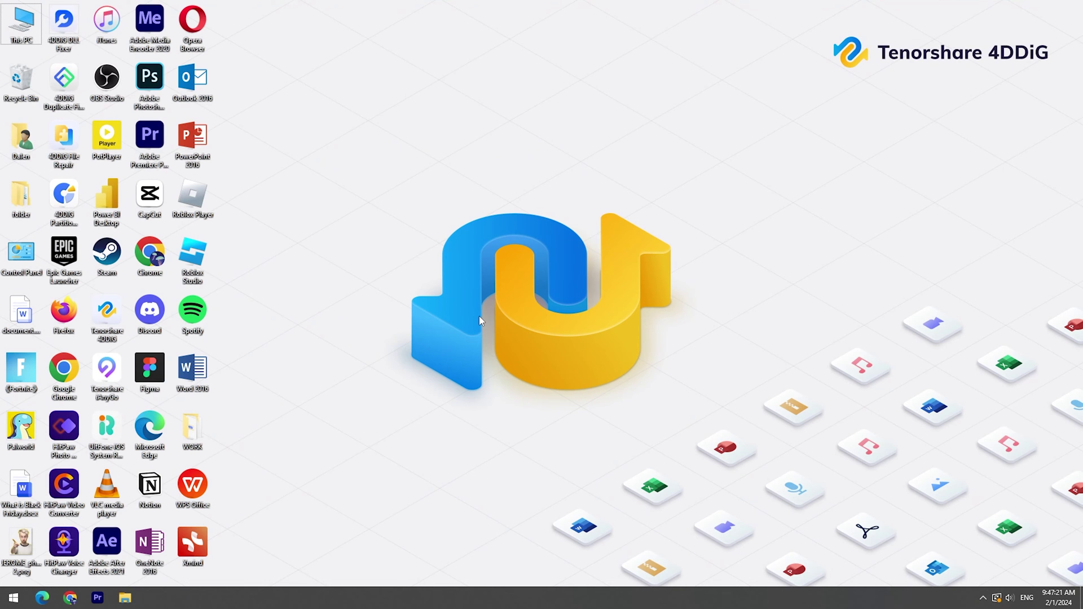
# In Device Manager, search automatically for a Generic MassStorageClass USB Device driver under Disk drives
pyautogui.rightClick(14, 598)
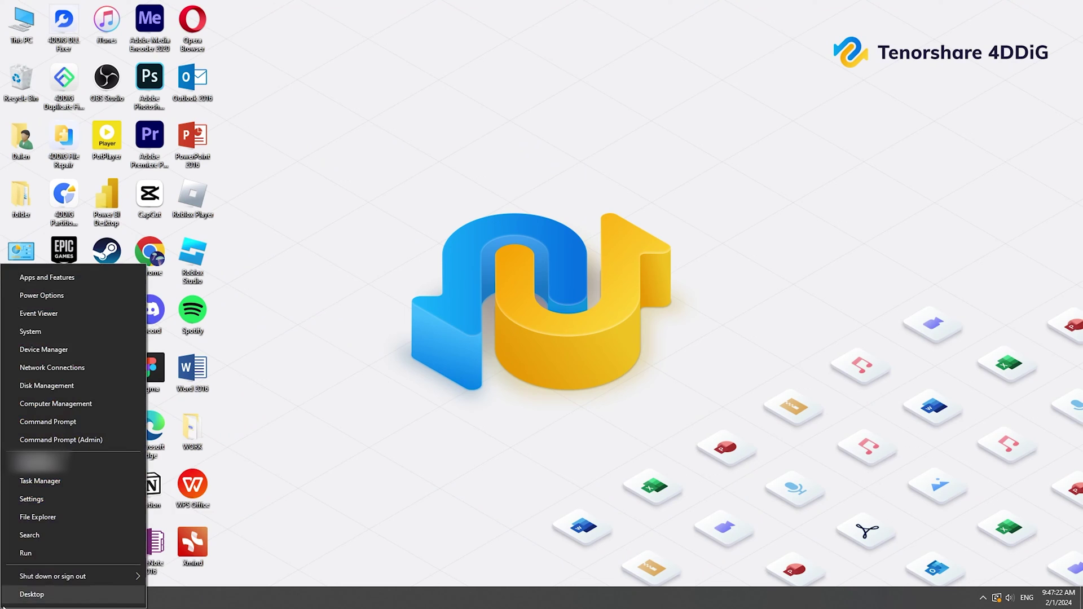
pyautogui.click(55, 355)
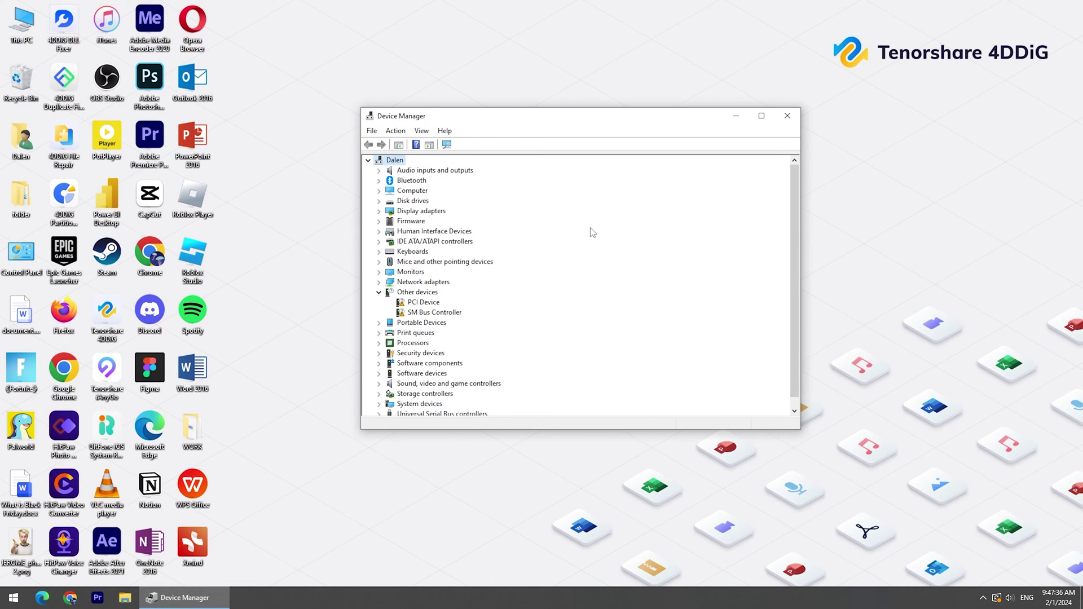
pyautogui.click(378, 202)
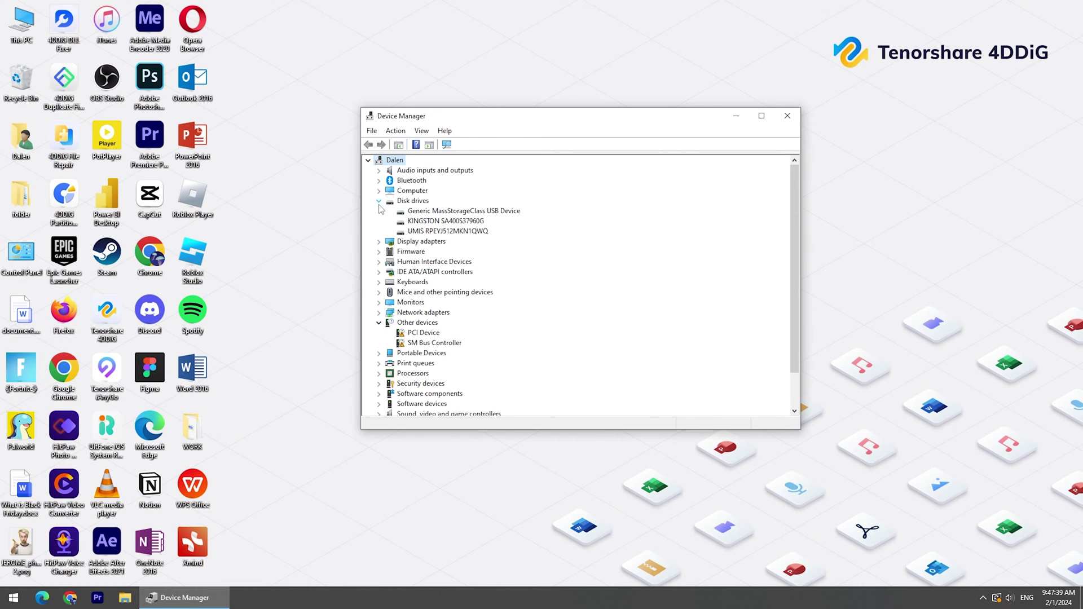
pyautogui.click(475, 213)
pyautogui.rightClick(486, 211)
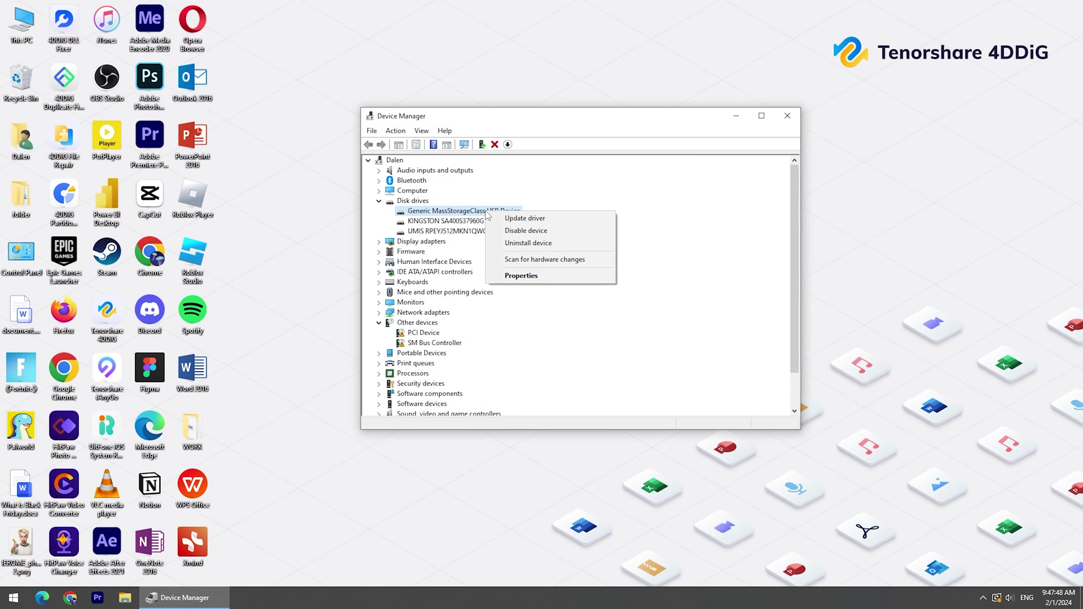
pyautogui.click(525, 218)
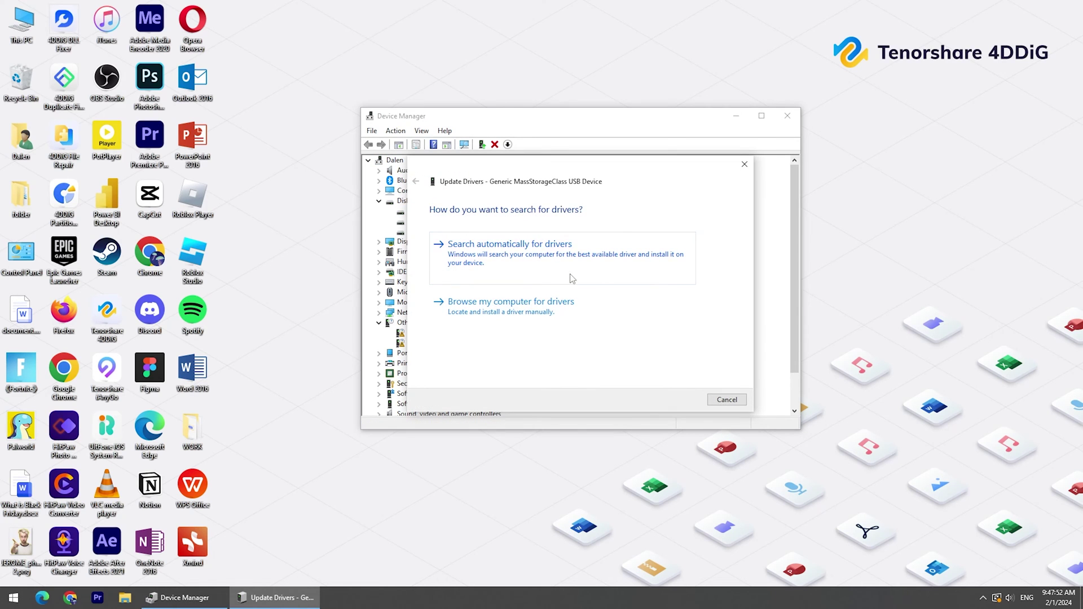
pyautogui.click(573, 279)
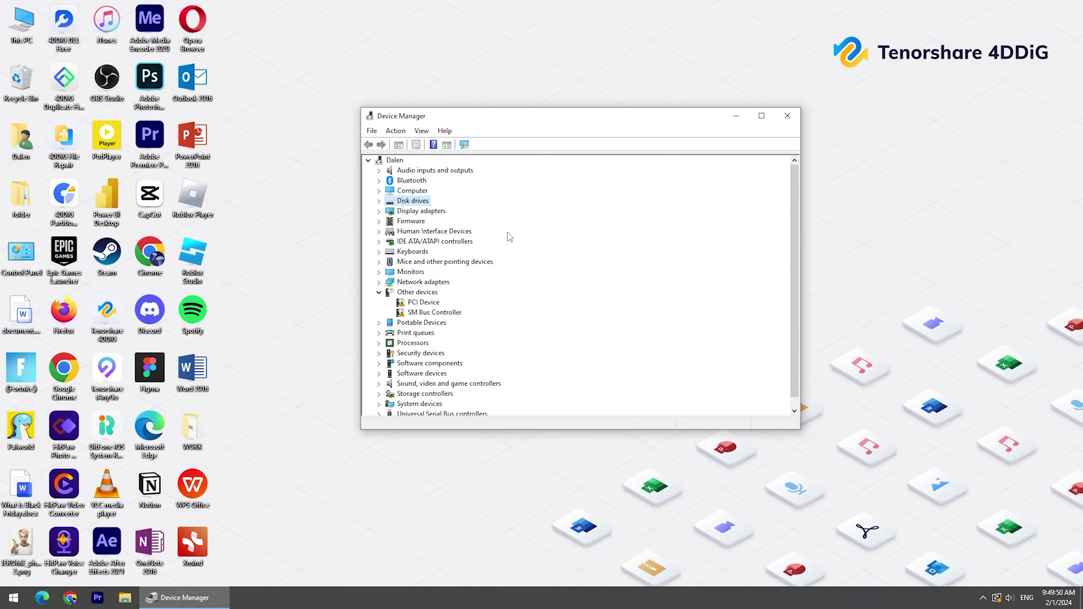
# Uninstall the Generic MassStorageClass USB Device, then scan Disk drives for hardware changes
pyautogui.click(379, 201)
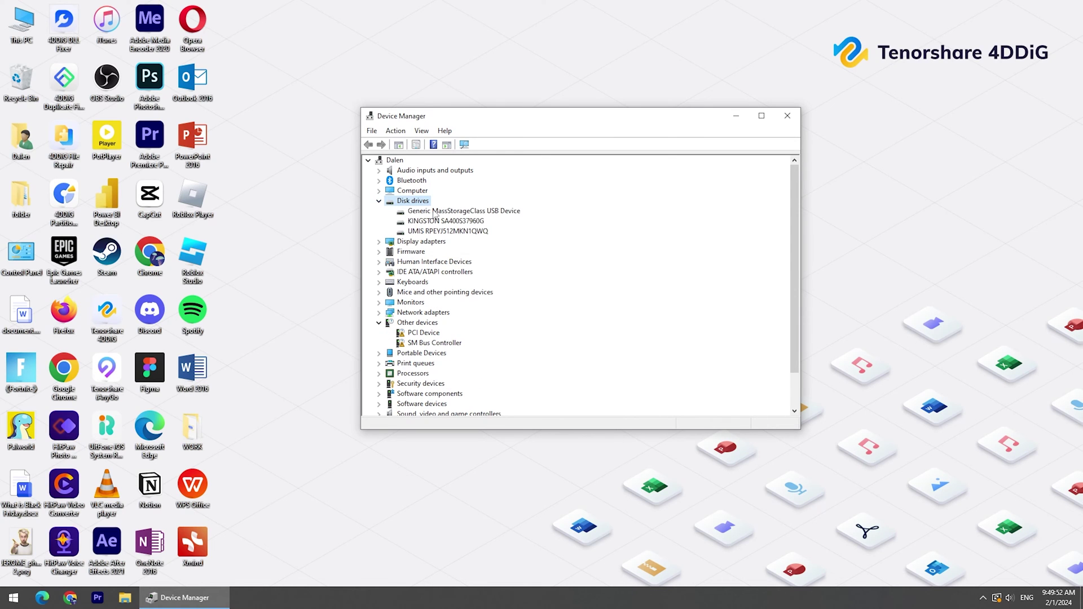
pyautogui.click(480, 211)
pyautogui.rightClick(480, 212)
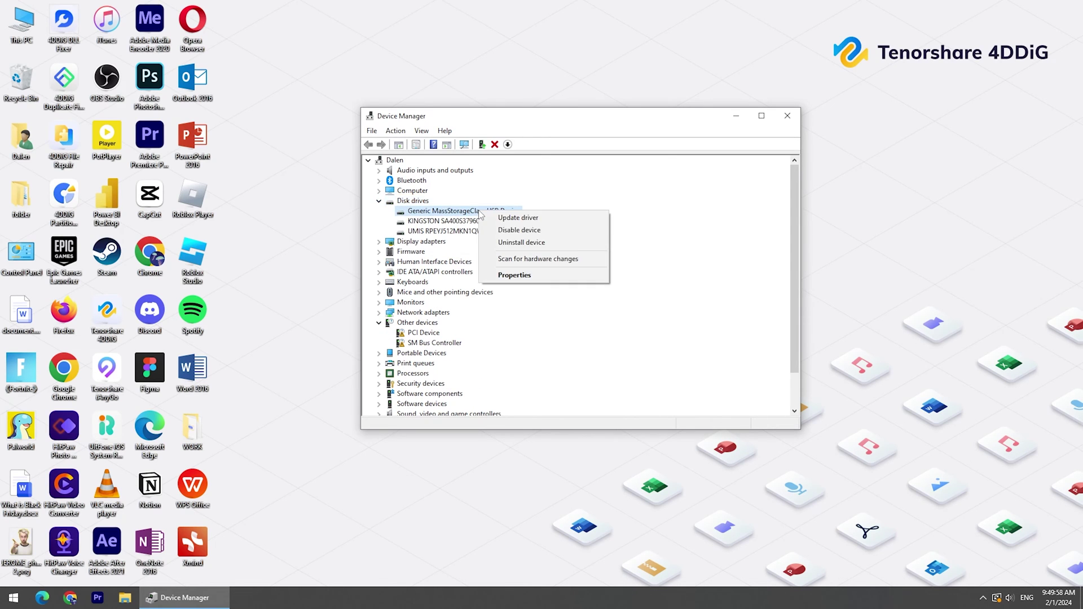
pyautogui.click(533, 243)
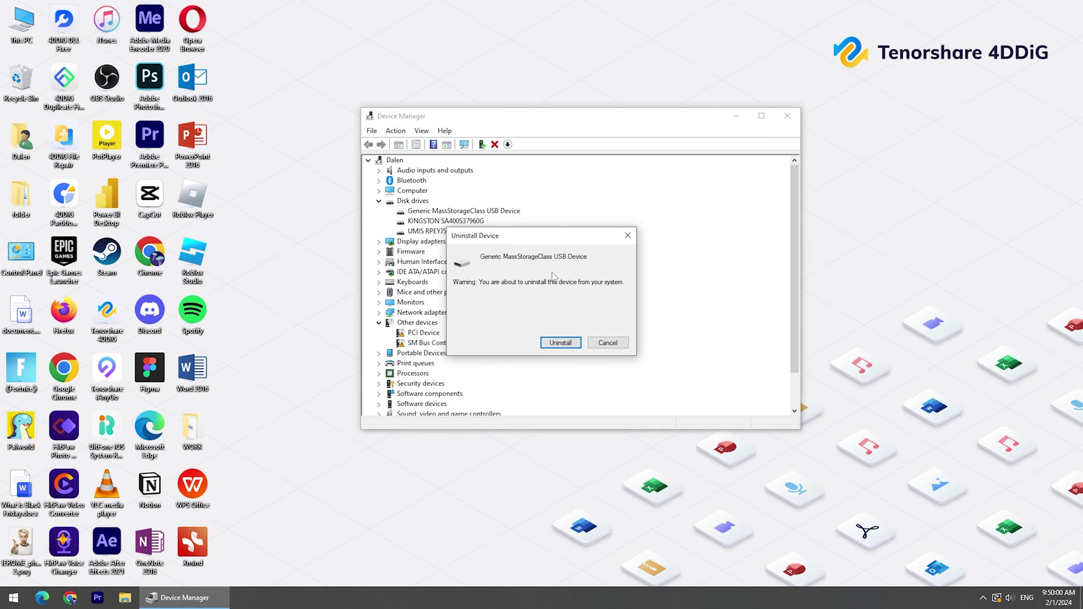
pyautogui.click(561, 343)
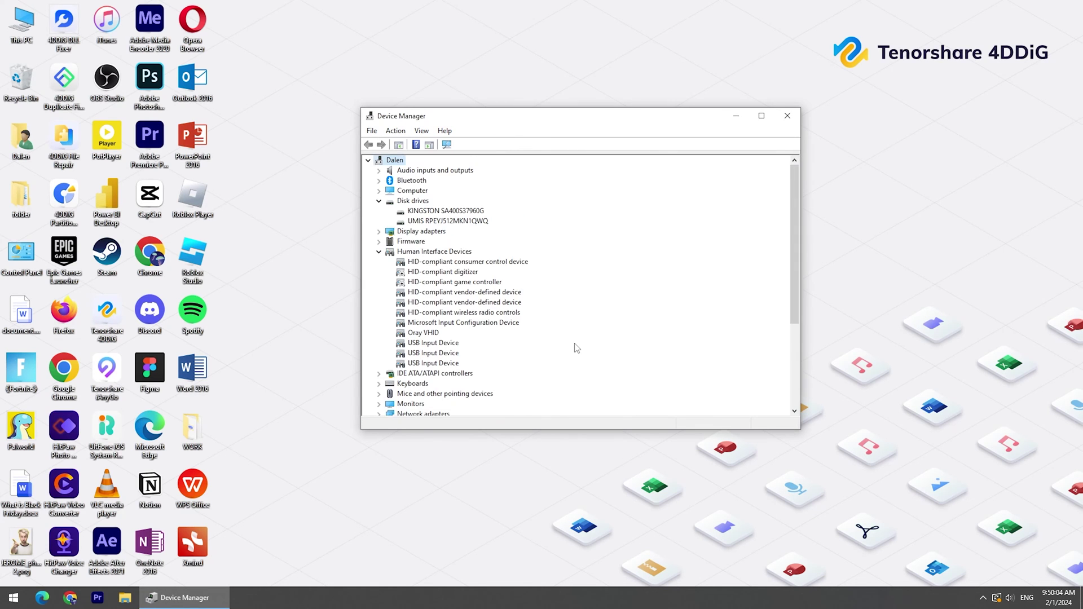
pyautogui.rightClick(426, 202)
pyautogui.click(473, 211)
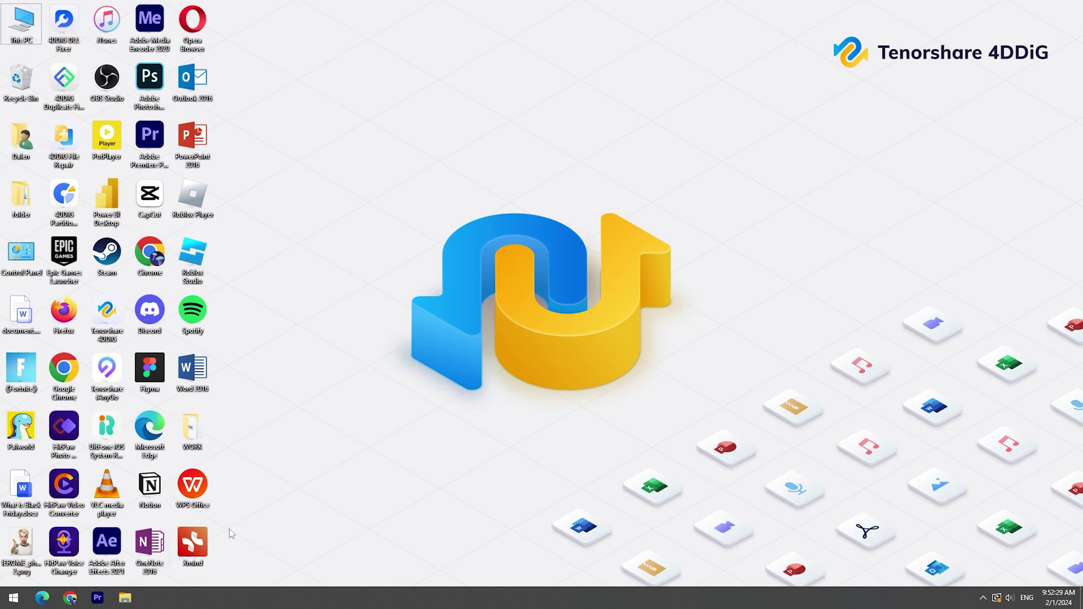
# Open Disk Management from the Win+X menu and scroll down to Disk 2
pyautogui.rightClick(17, 602)
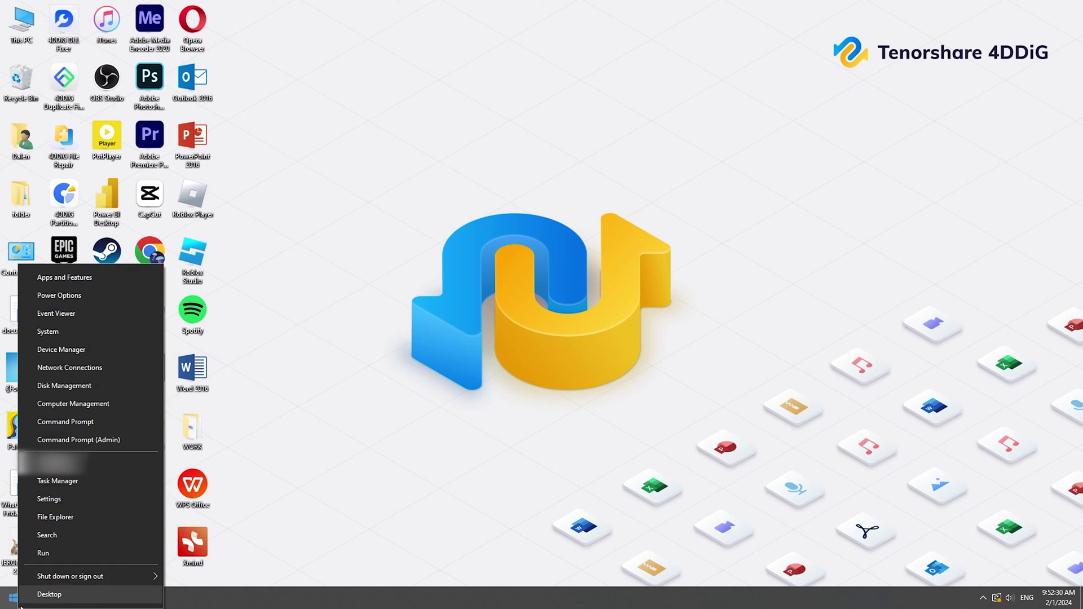
pyautogui.click(88, 394)
pyautogui.moveTo(288, 72); pyautogui.dragTo(576, 127)
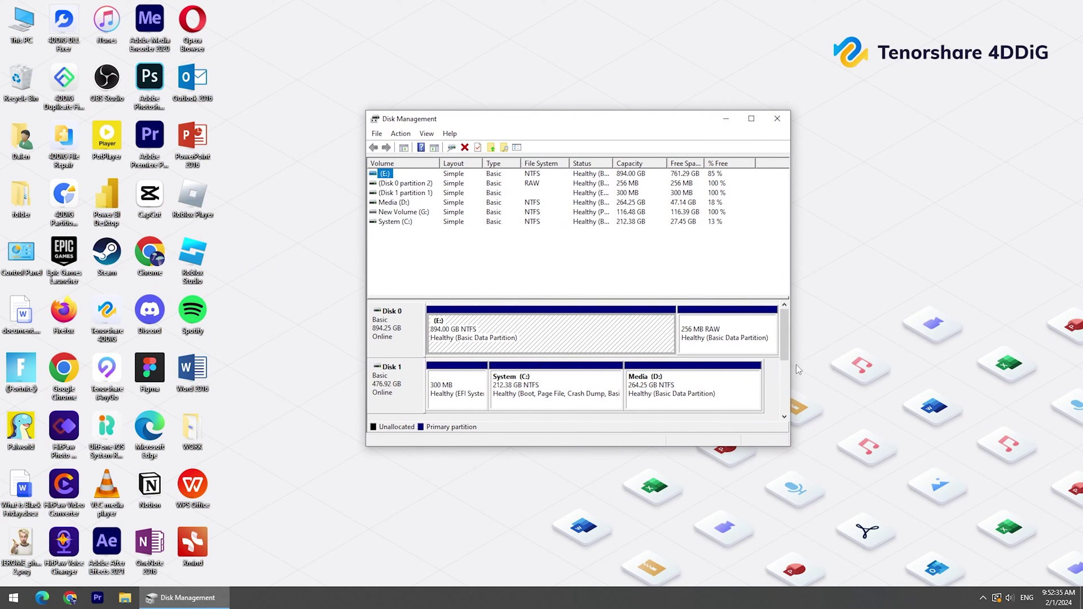
pyautogui.moveTo(783, 346); pyautogui.dragTo(784, 395)
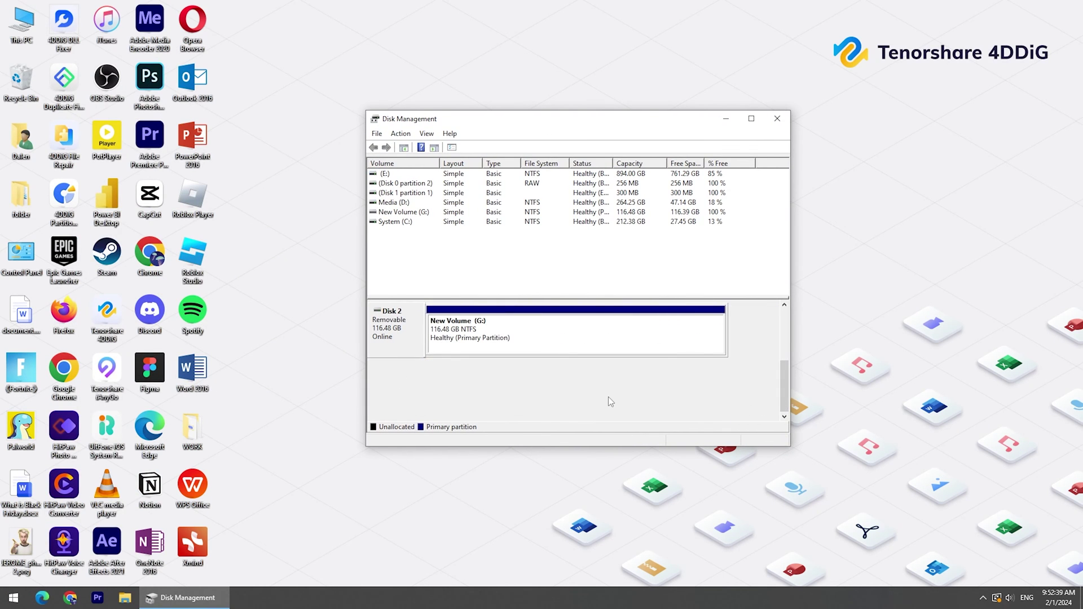
# Format New Volume (G:) with default settings, accepting the data-erase warning
pyautogui.rightClick(520, 338)
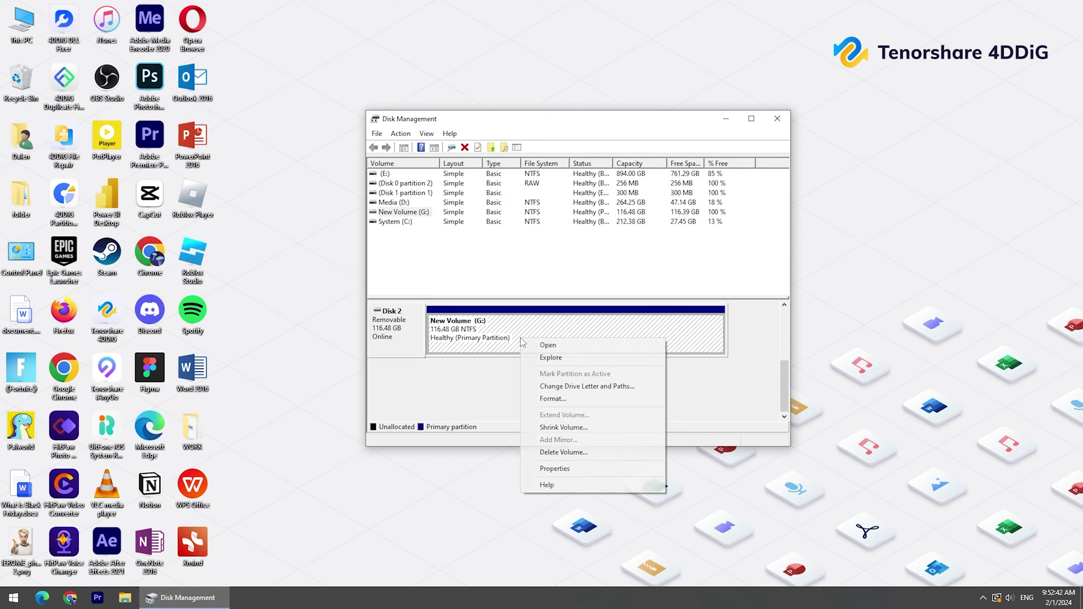
pyautogui.click(554, 398)
pyautogui.click(594, 333)
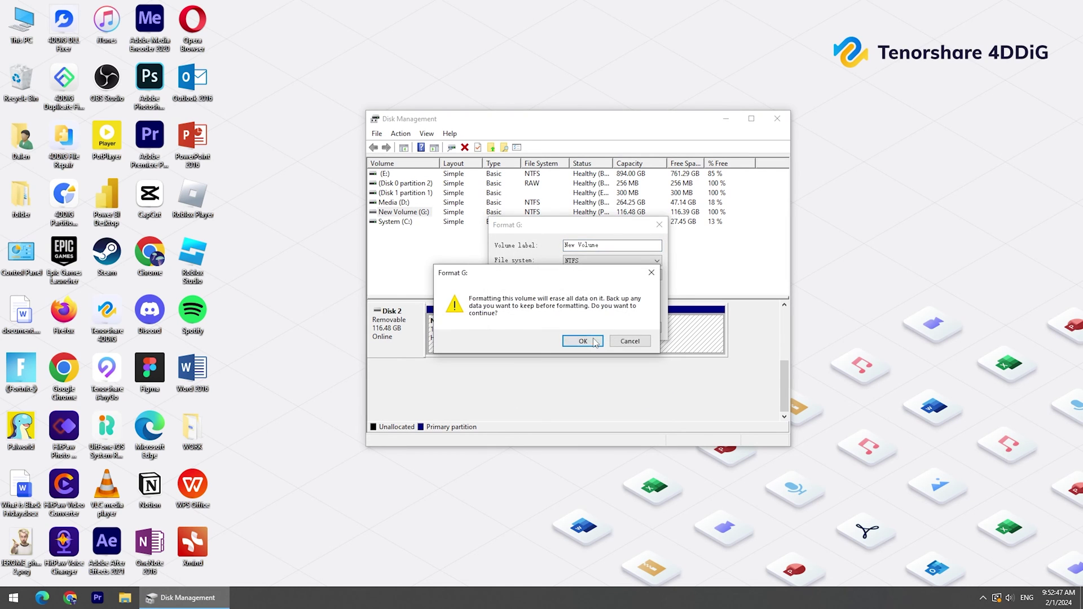
pyautogui.click(583, 341)
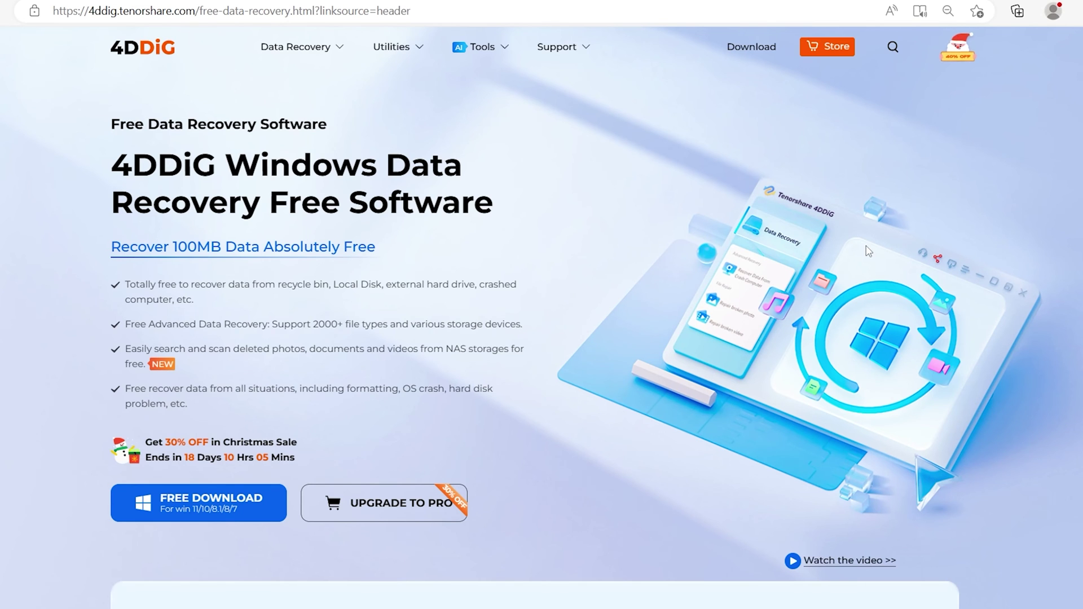
# Run the downloaded 4DDiG installer from Edge's Downloads, past the security warning, and install it
pyautogui.scroll(-6, 867, 253)
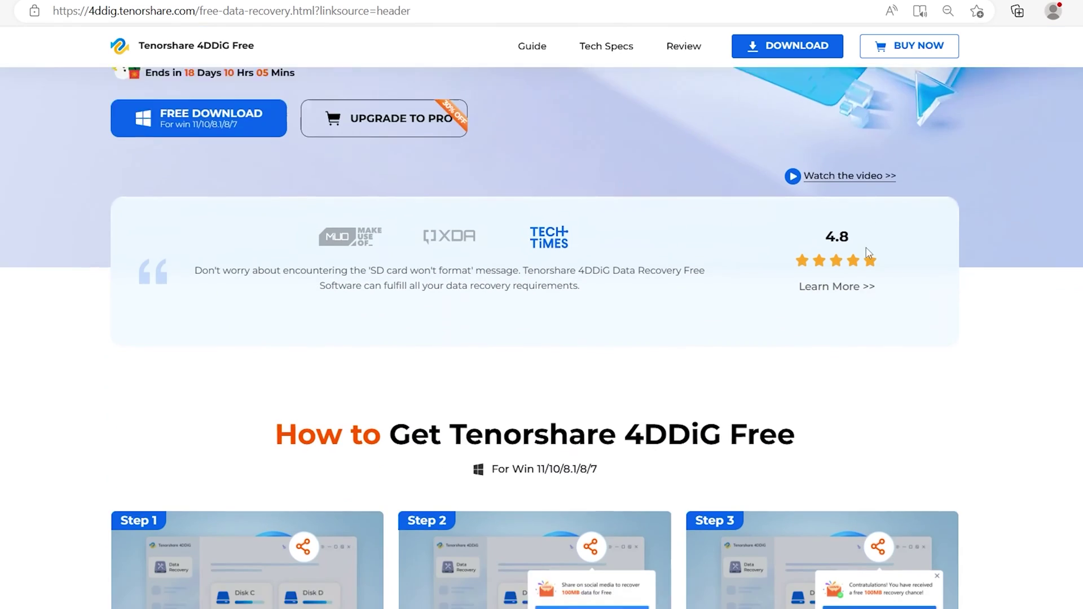
pyautogui.scroll(-10, 867, 252)
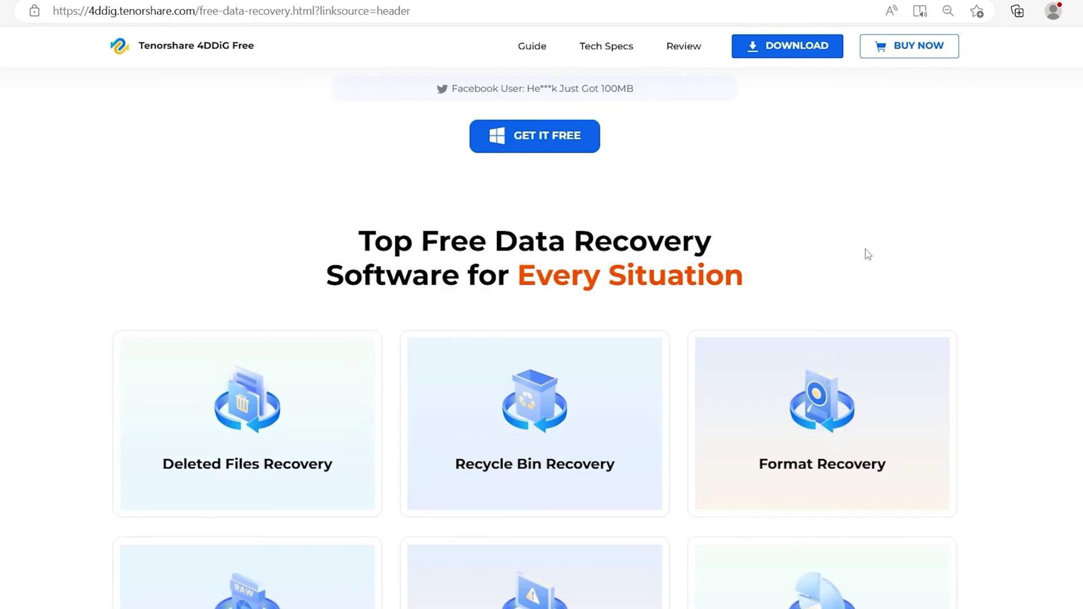
pyautogui.scroll(-13, 867, 253)
pyautogui.scroll(-7, 868, 254)
pyautogui.scroll(20, 868, 254)
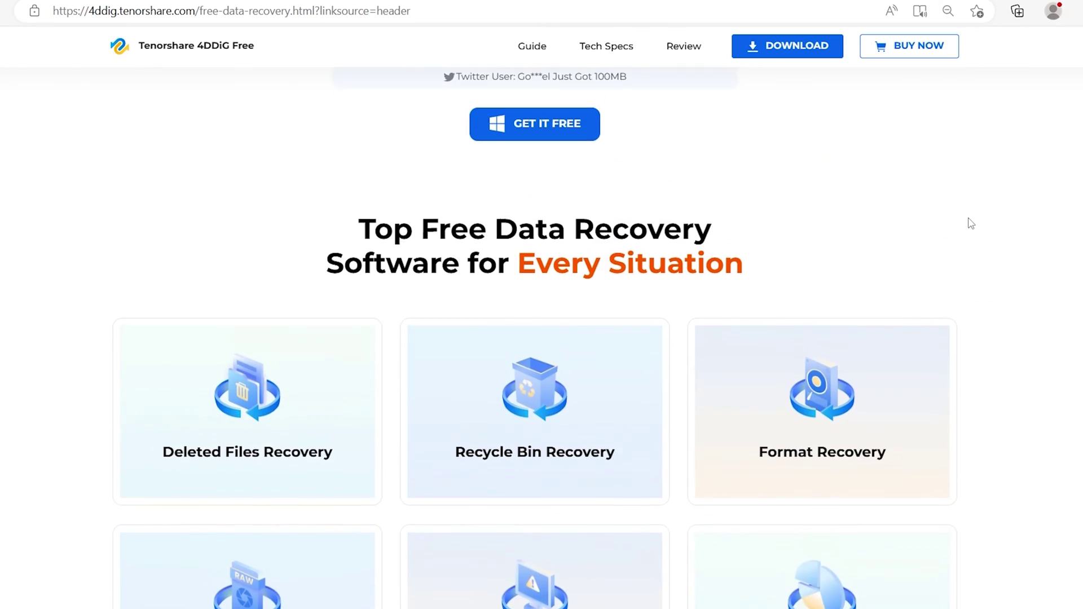
pyautogui.scroll(5, 971, 224)
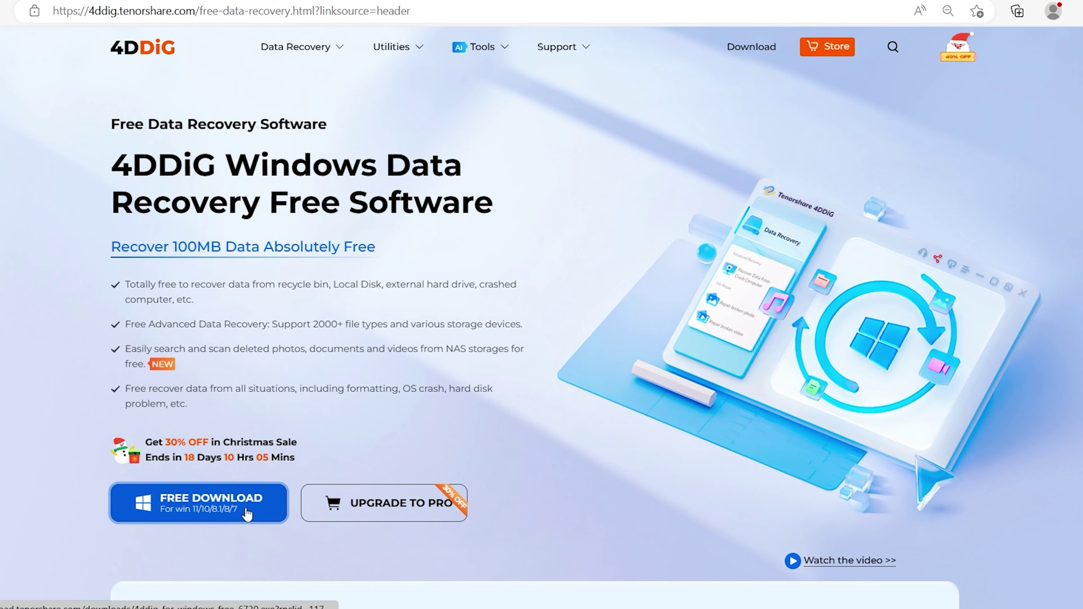
pyautogui.click(246, 513)
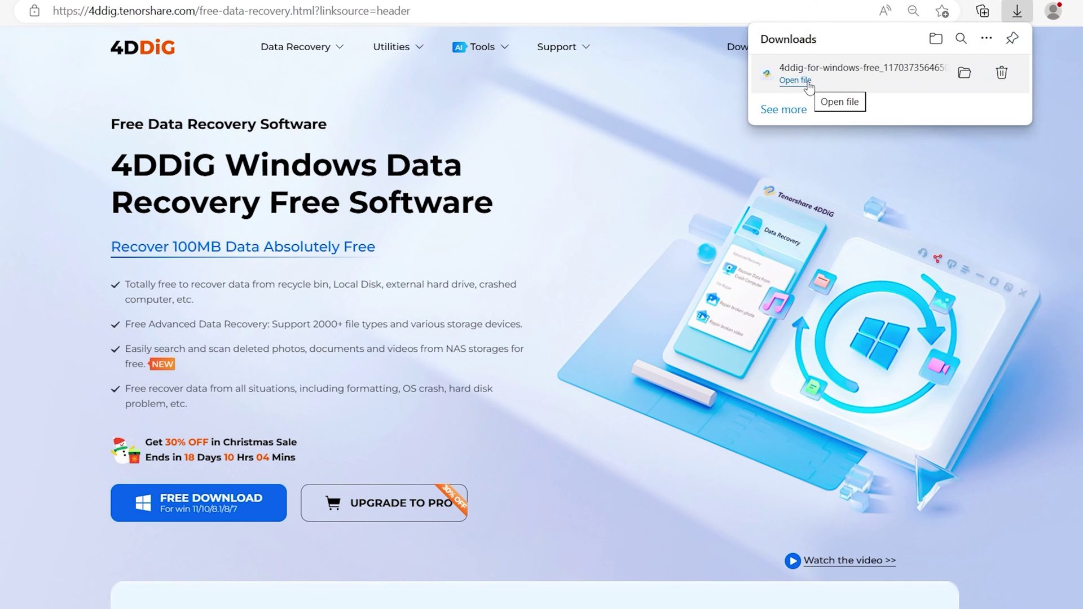
pyautogui.click(821, 85)
pyautogui.click(627, 450)
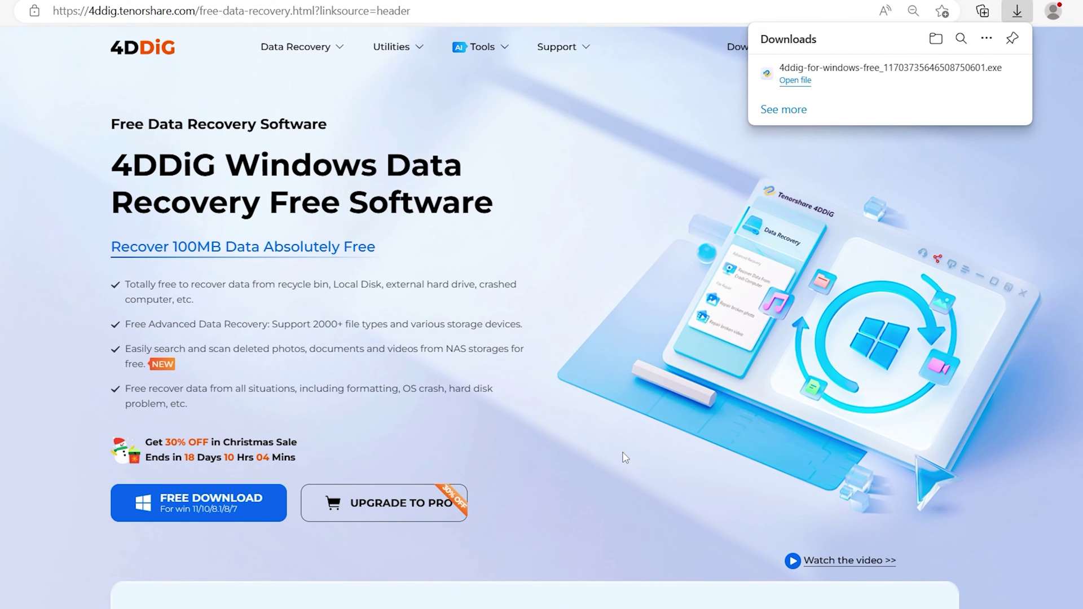
pyautogui.click(590, 355)
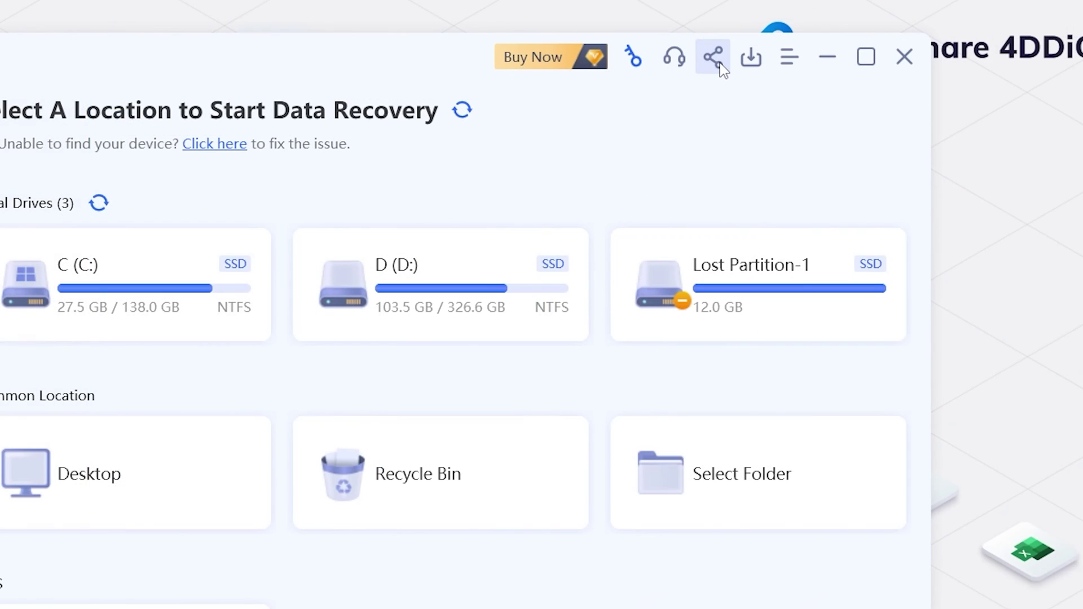
# Dismiss the share offer, then rescan drive D for photos and videos only, excluding Audio and Document
pyautogui.click(713, 58)
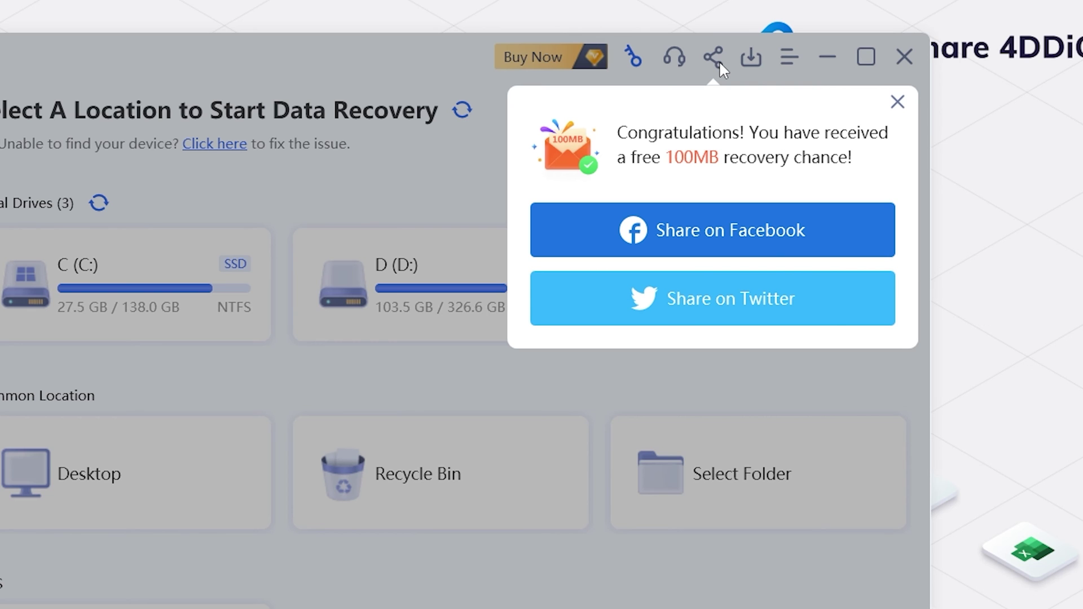
pyautogui.click(719, 59)
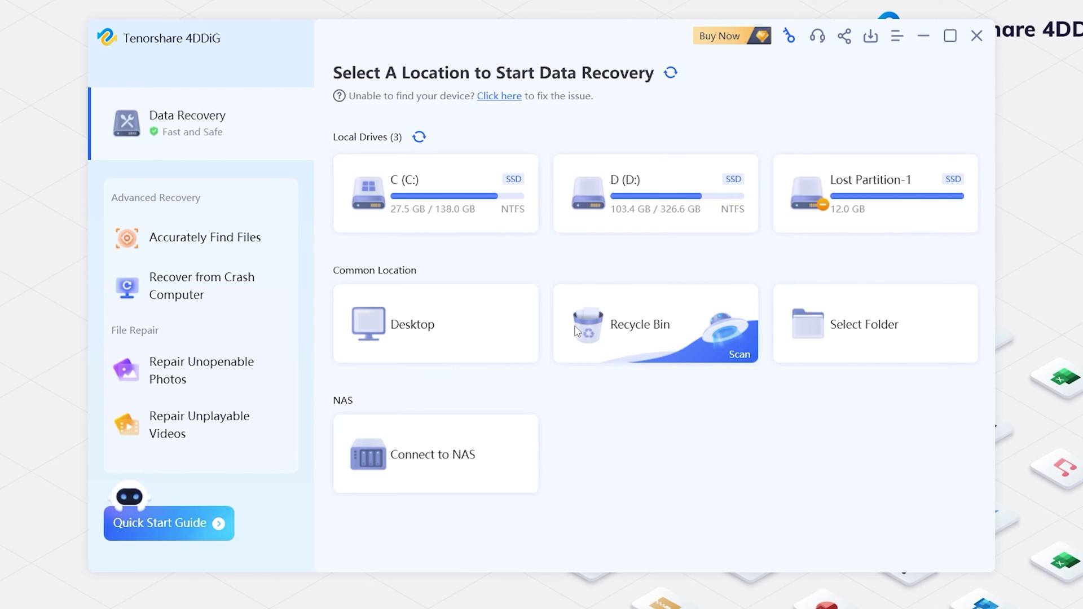
pyautogui.moveTo(545, 330)
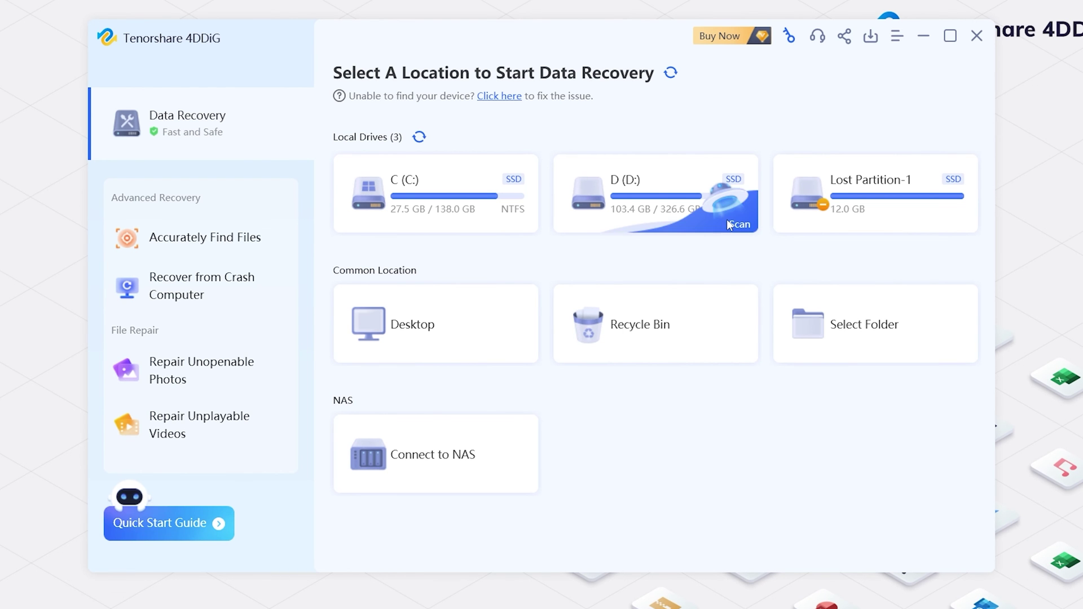
pyautogui.click(737, 224)
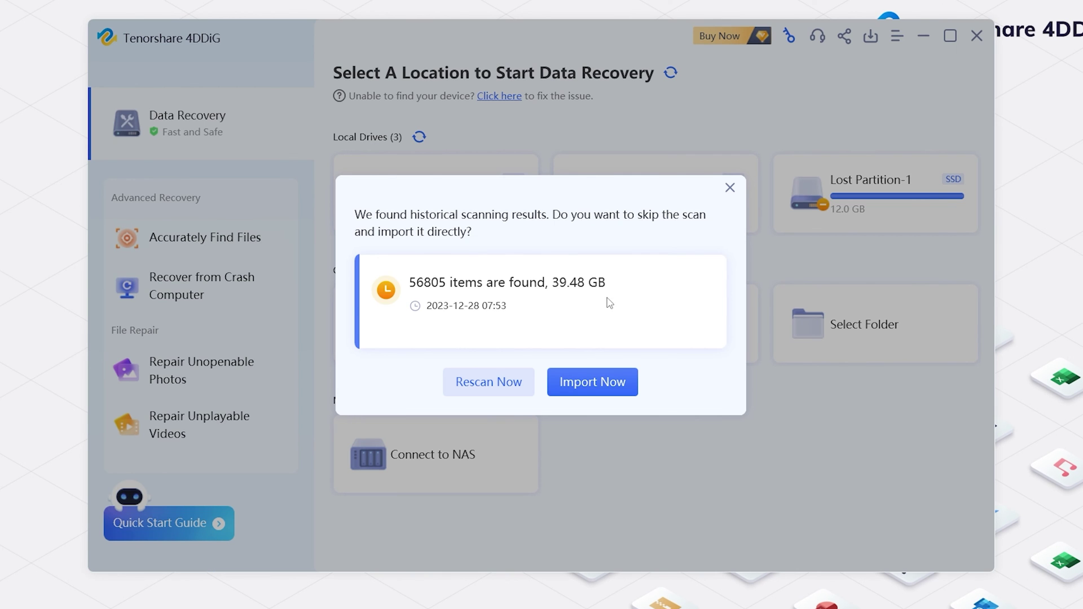
pyautogui.click(491, 386)
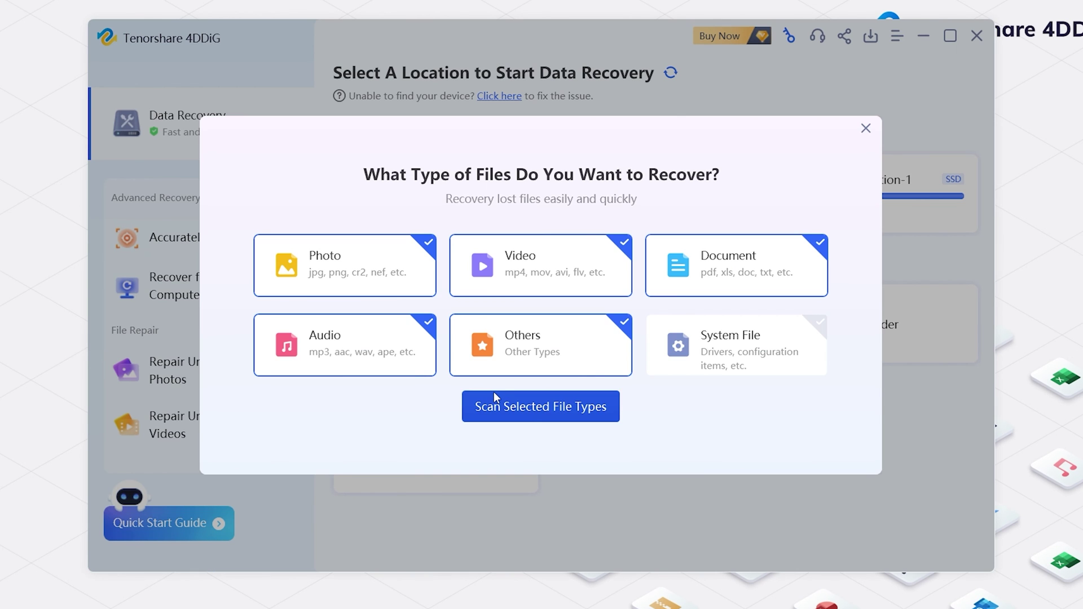
pyautogui.click(425, 360)
pyautogui.click(750, 265)
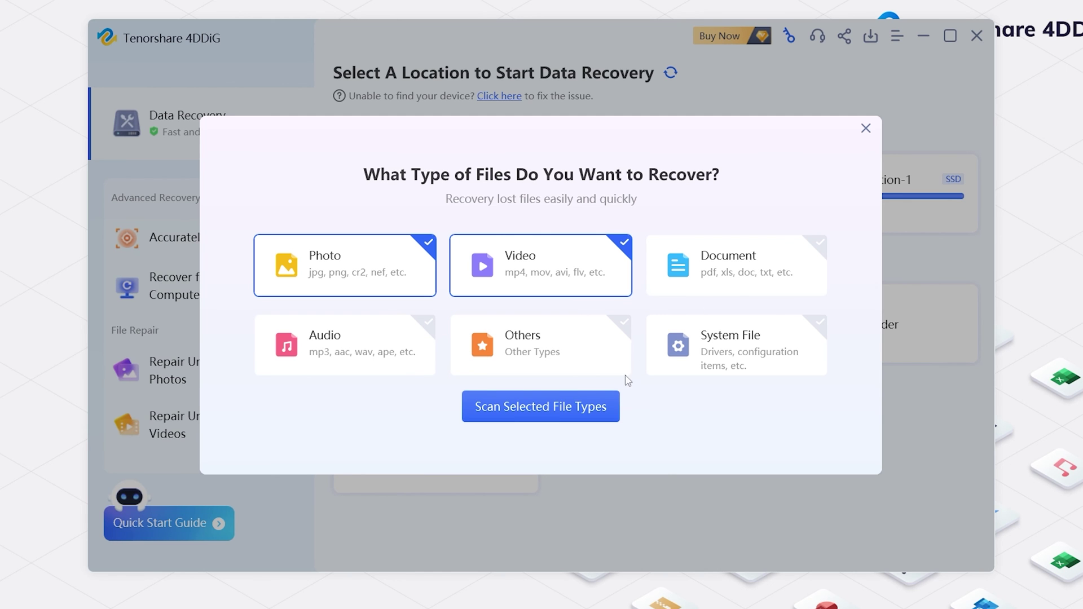
pyautogui.click(595, 414)
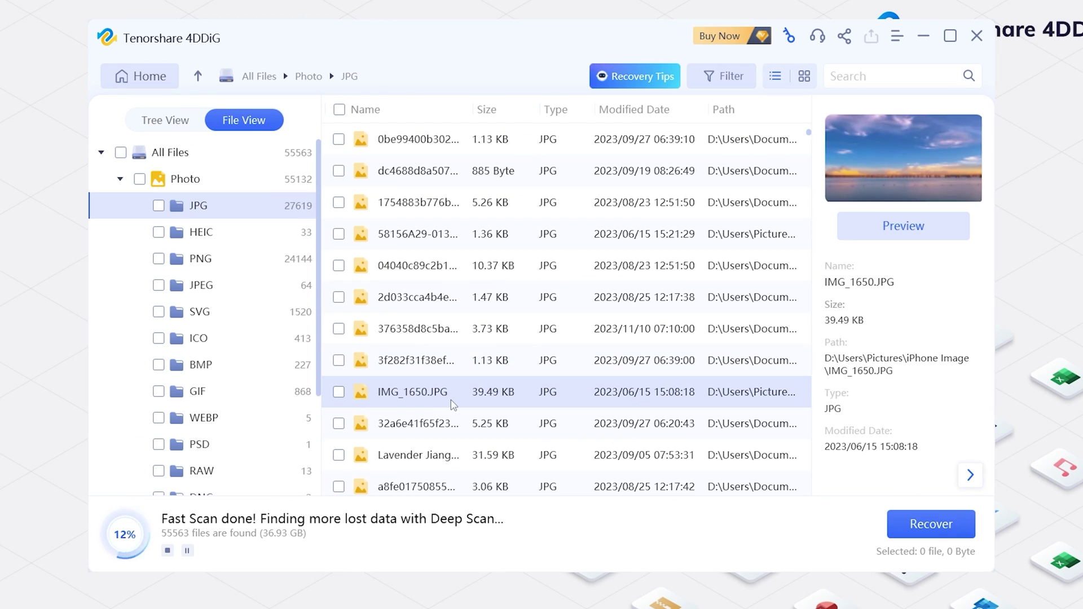
# Recover IMG_1650.JPG to the Desktop without repair, proceeding past the lost-partition warning
pyautogui.click(338, 392)
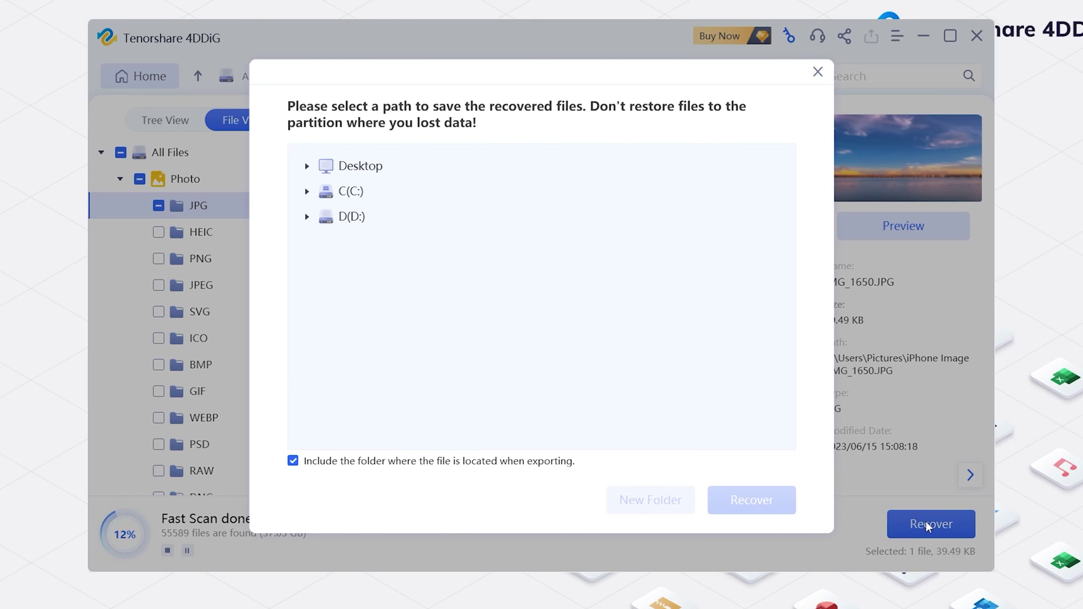
pyautogui.click(925, 526)
pyautogui.click(361, 168)
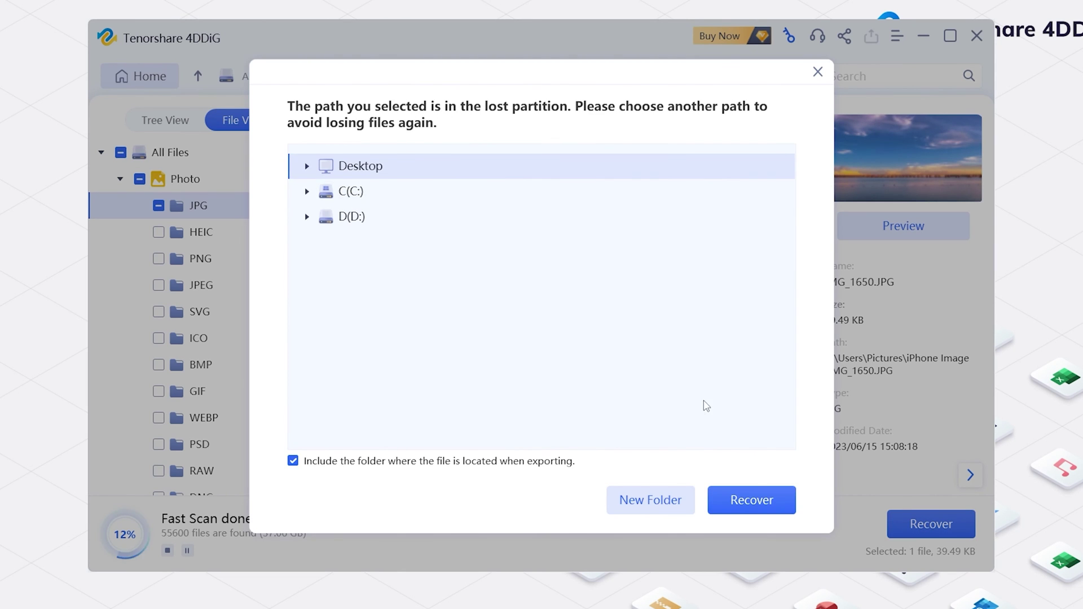
pyautogui.click(757, 492)
pyautogui.click(679, 334)
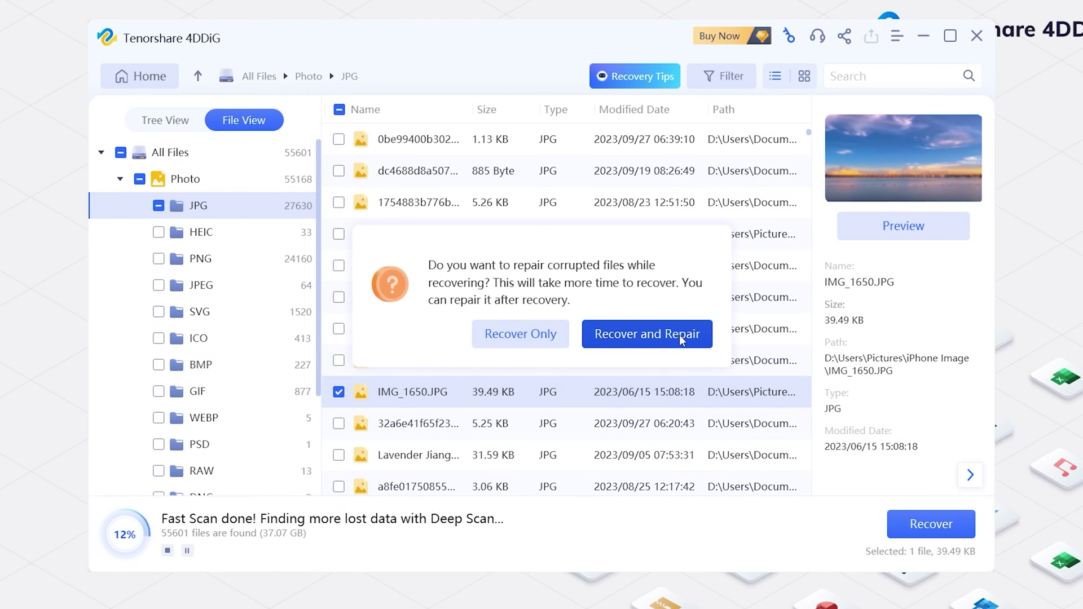
pyautogui.click(544, 339)
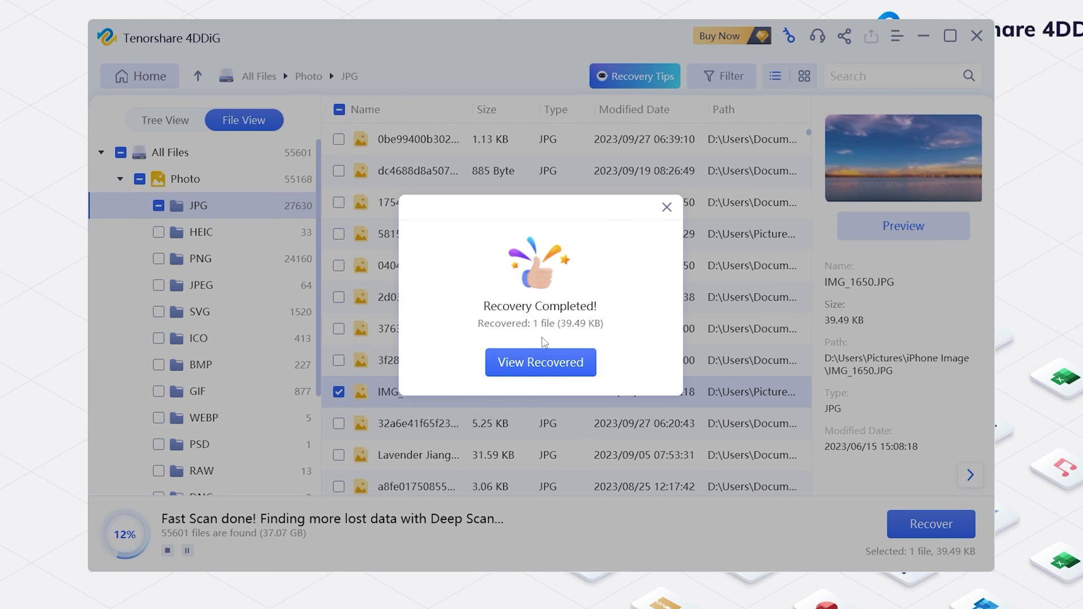
# Browse the recovered All Files > Photo > JPG folders and open IMG_1650.JPG
pyautogui.click(555, 369)
pyautogui.doubleClick(169, 212)
pyautogui.doubleClick(170, 212)
pyautogui.doubleClick(169, 212)
pyautogui.doubleClick(171, 215)
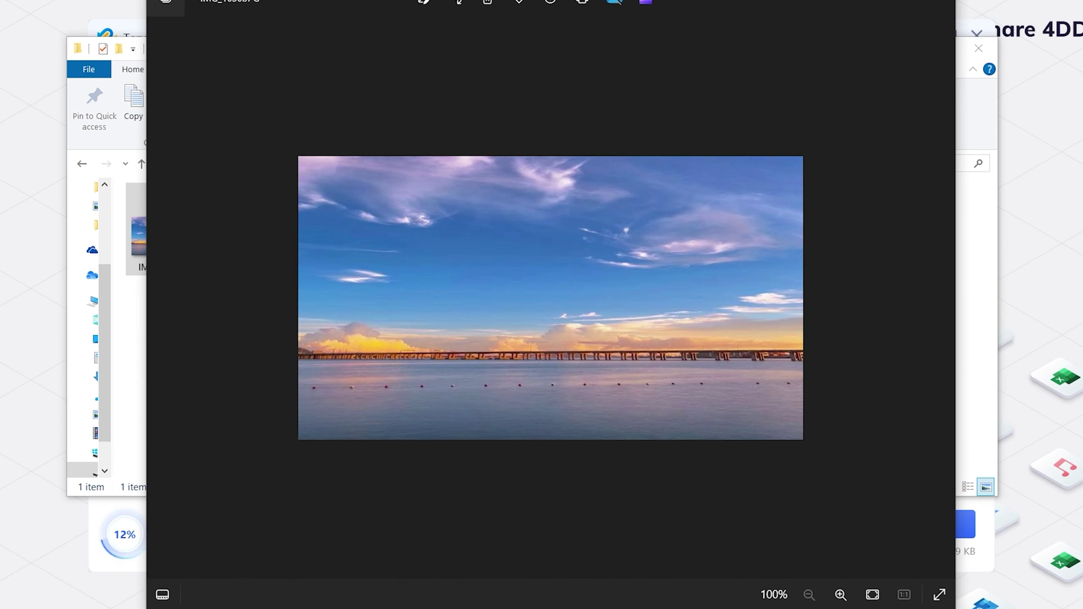